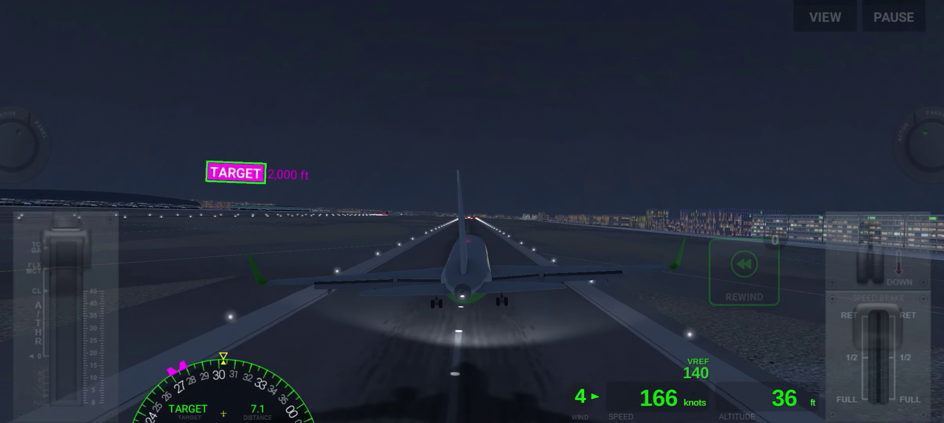
- Raise the landing gear near 190 ft, checking the takeoff panel before returning to Basic Flight
drag(872, 273, 872, 228)
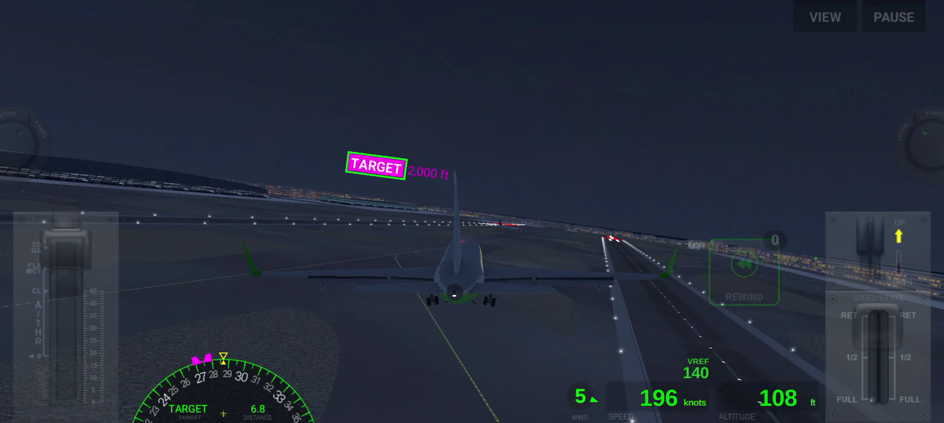
click(917, 151)
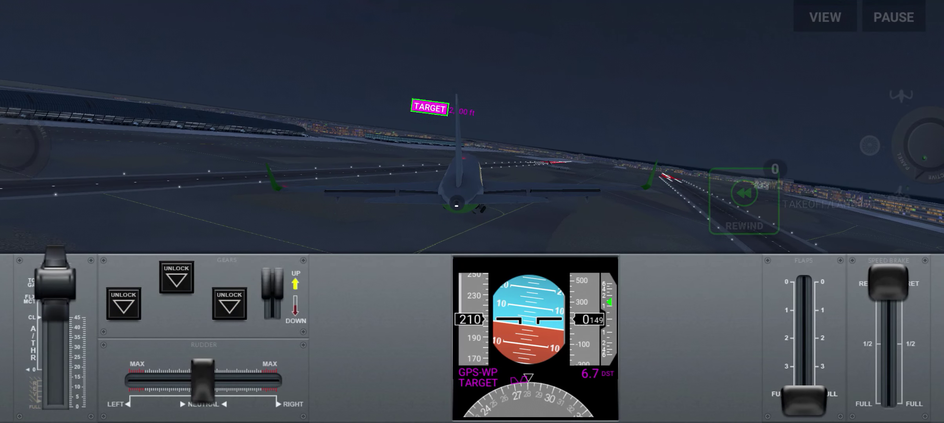
click(868, 146)
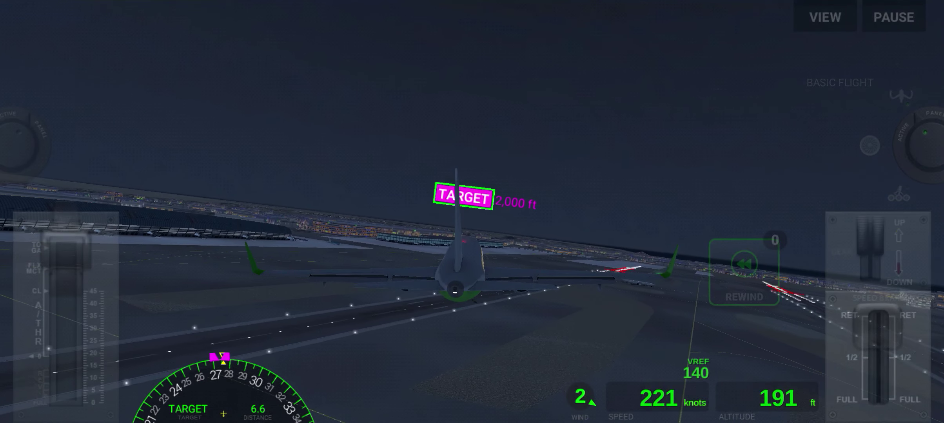